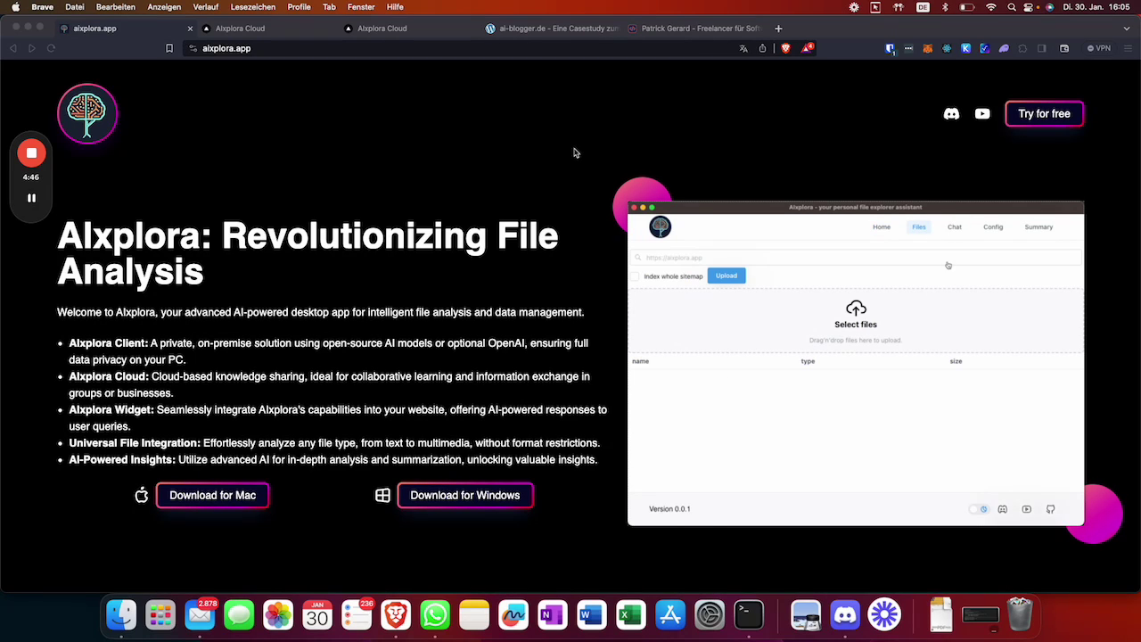
Use 'Try for free' on the aixplora.app homepage to reach the Aixplora Cloud welcome page
click(1043, 117)
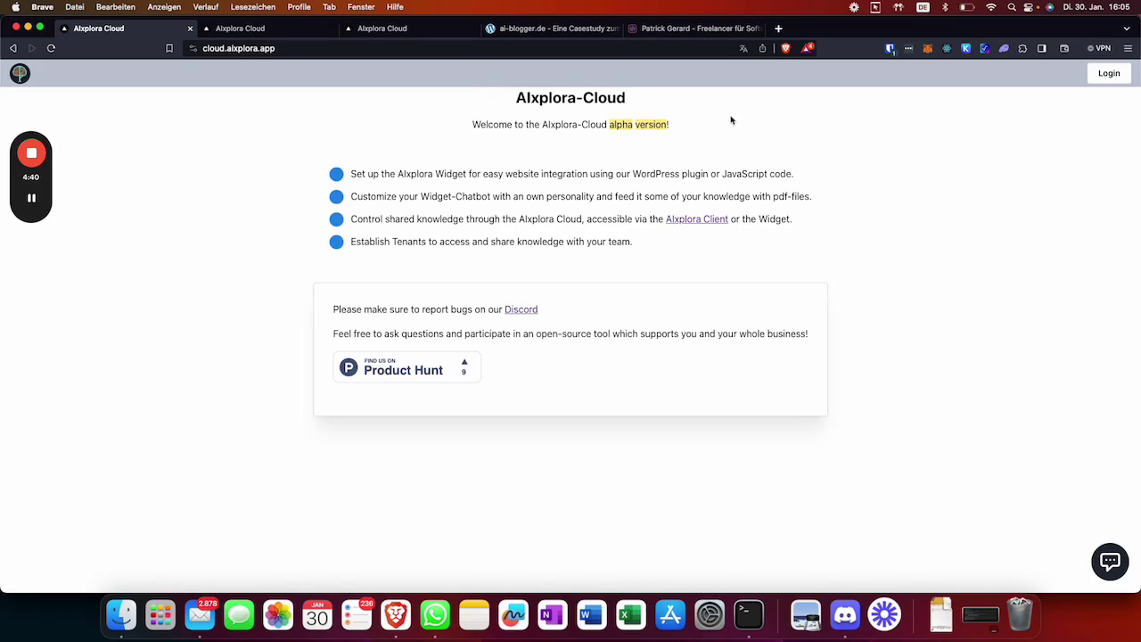
Go through Login and 'Register here', then close both extra tabs to land on the Dashboard
click(1098, 78)
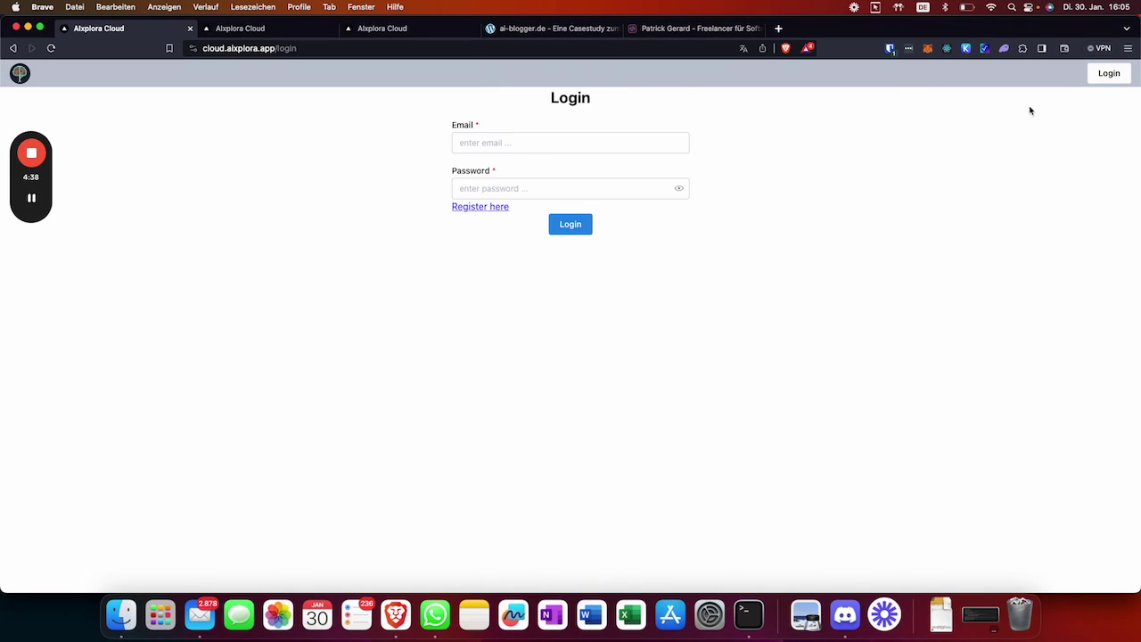
click(479, 206)
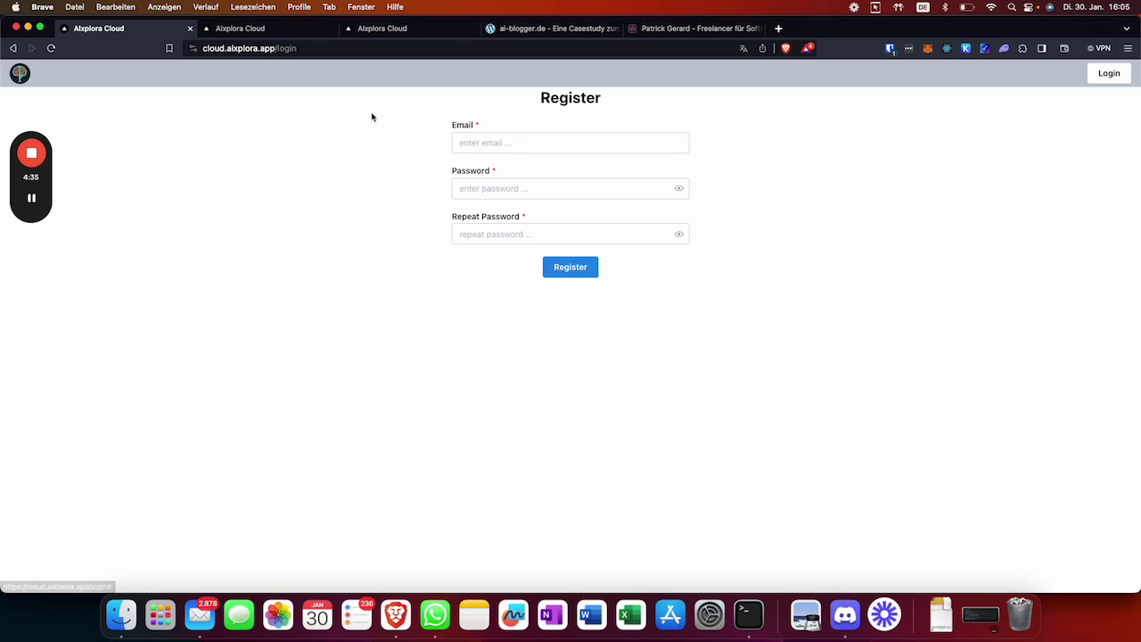
click(189, 30)
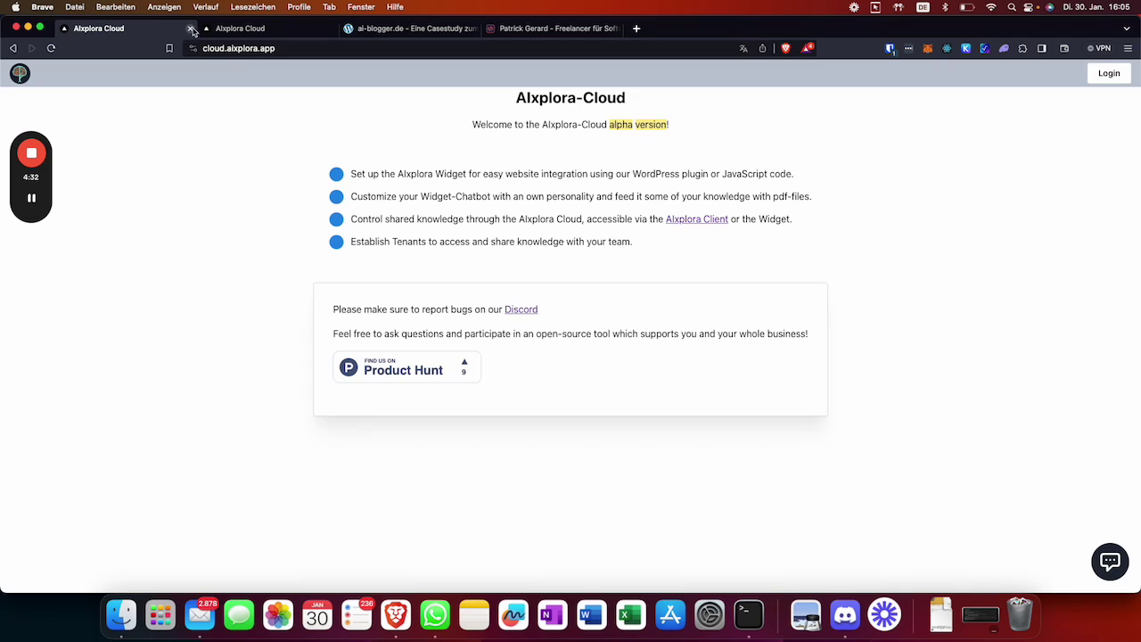
click(190, 30)
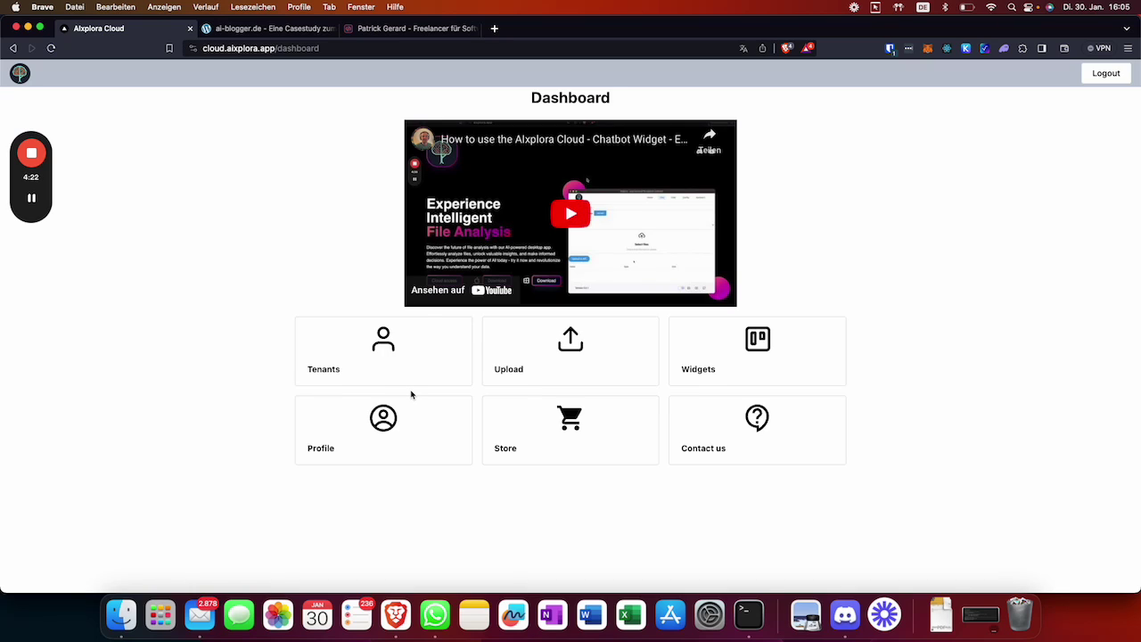
Open the Profile page and review the Primary Domain, OpenAI API Key and System Prompt fields
click(391, 433)
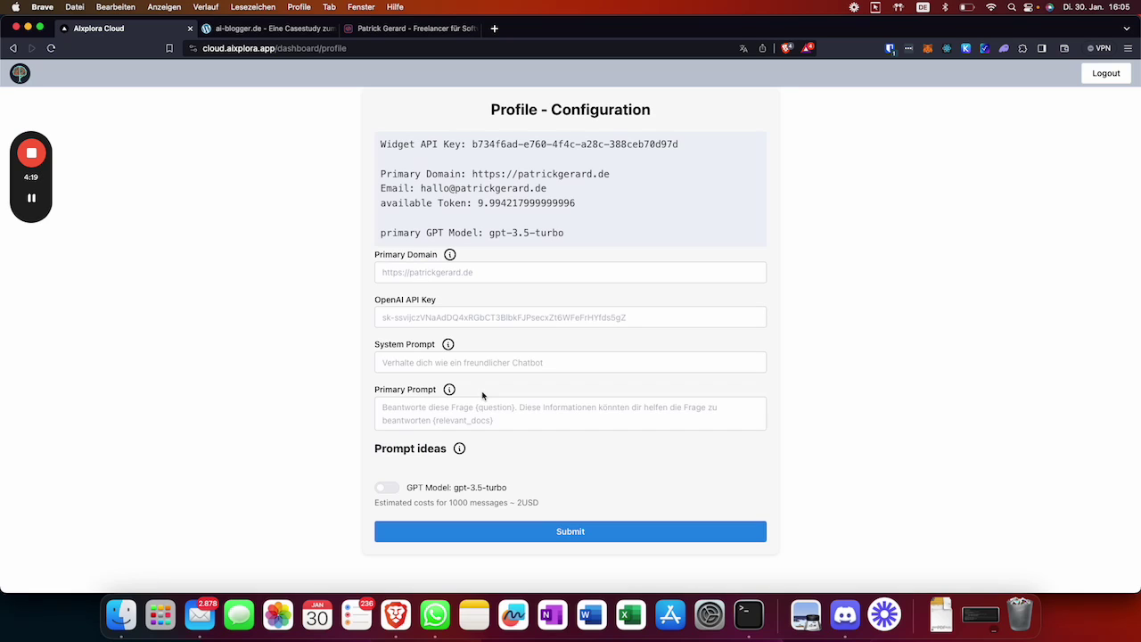
click(521, 272)
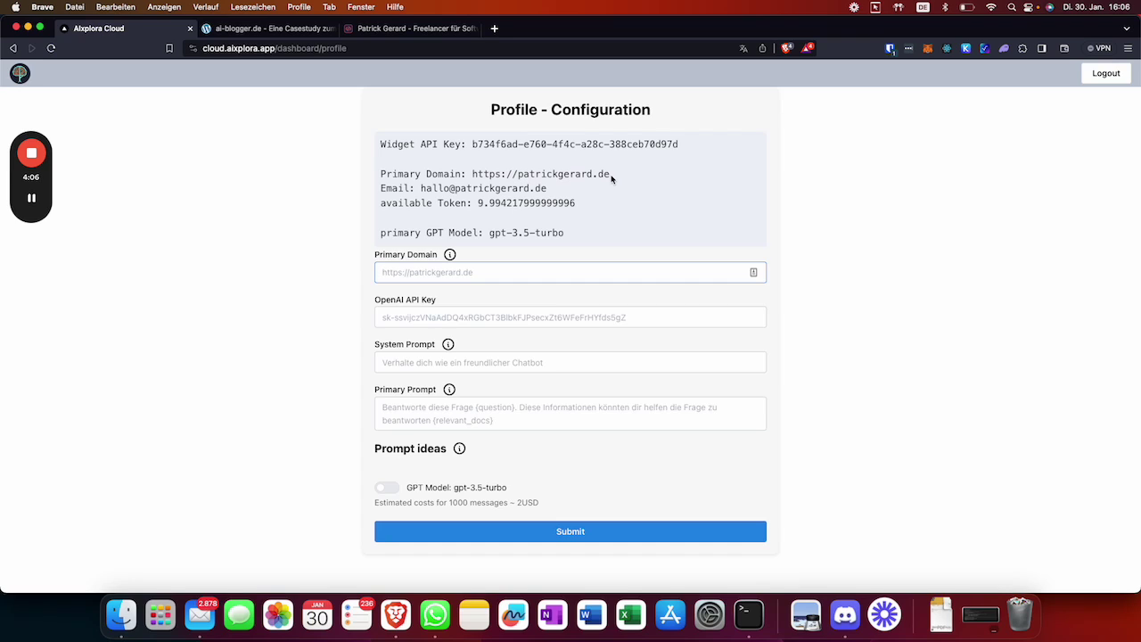
click(507, 318)
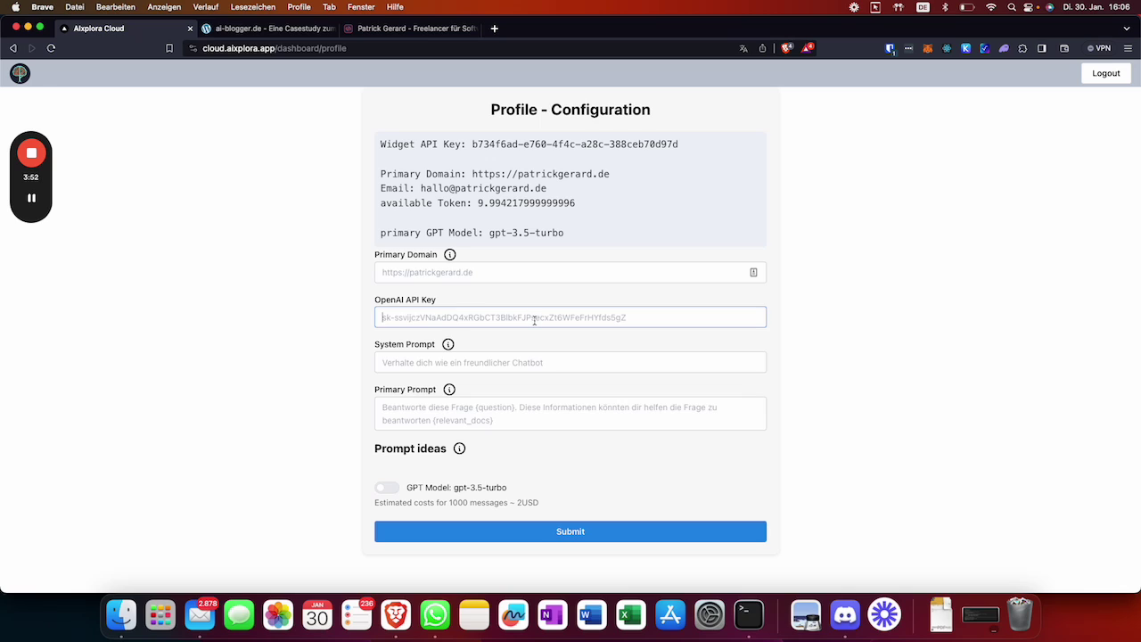
click(515, 362)
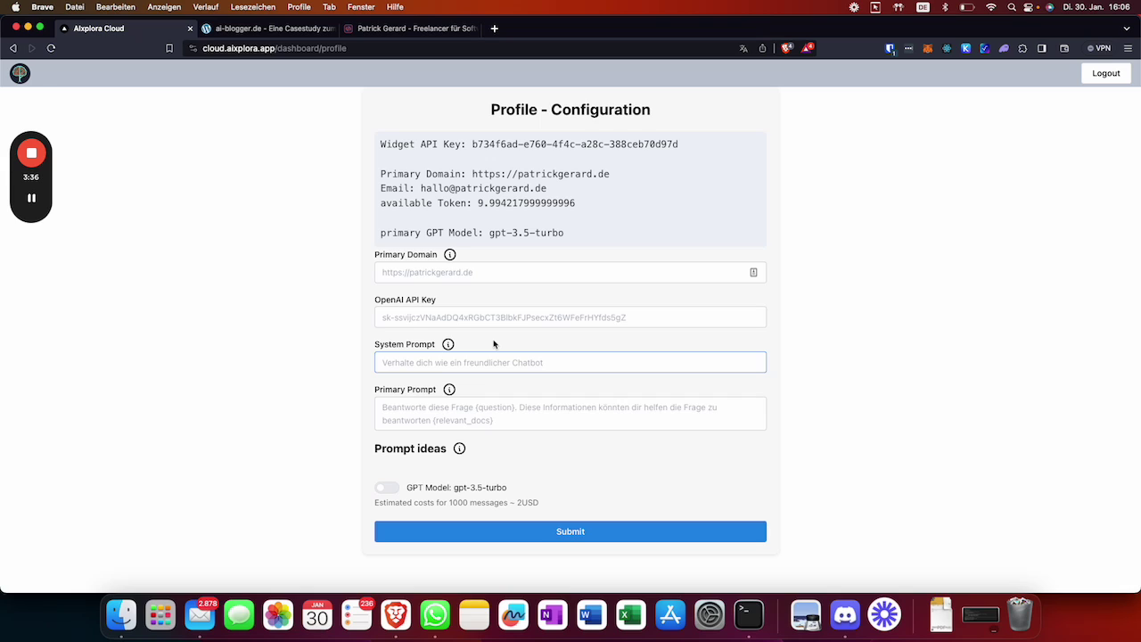
Enter 'Be a grumpy professor' as the System Prompt, briefly checking the Upload page in another tab
text(Be a grumpy professor)
click(503, 407)
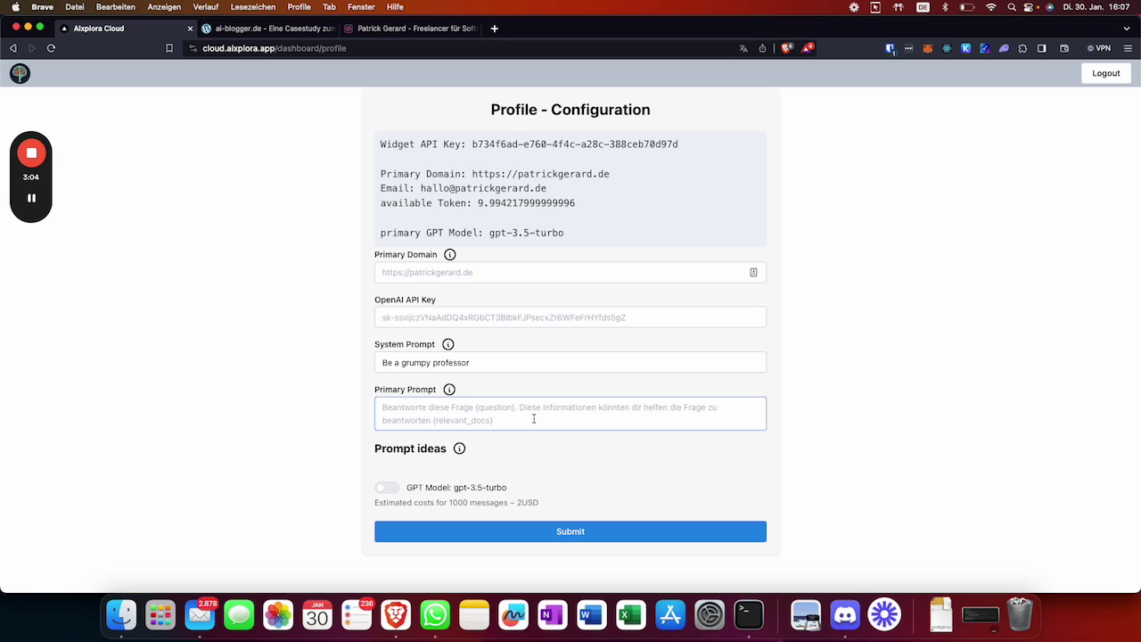
super+click(19, 73)
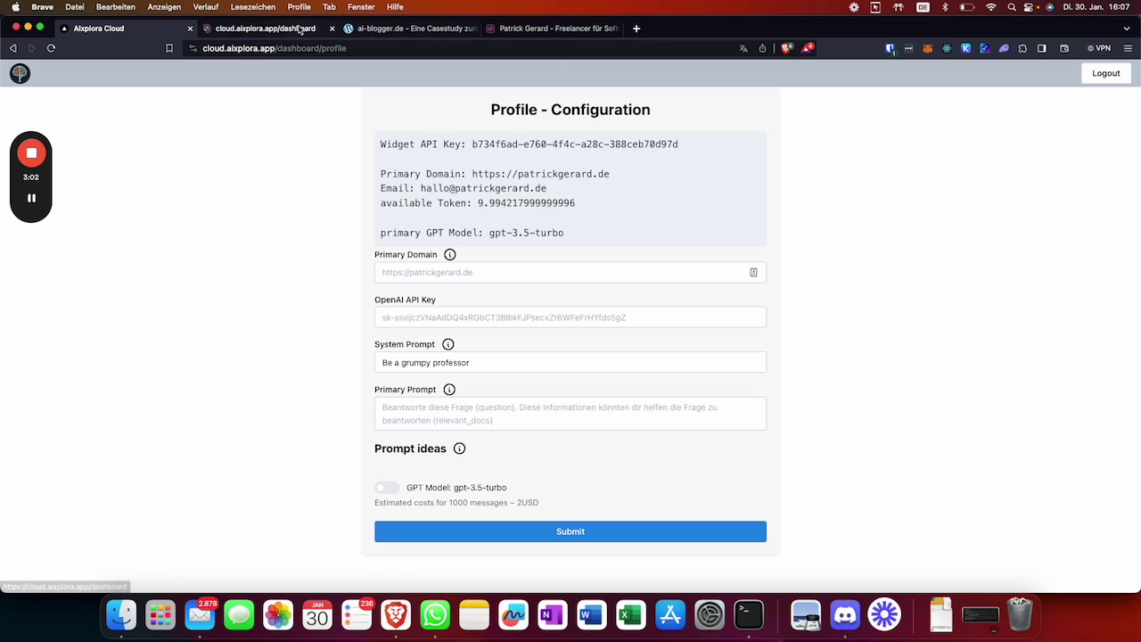
click(301, 32)
click(599, 364)
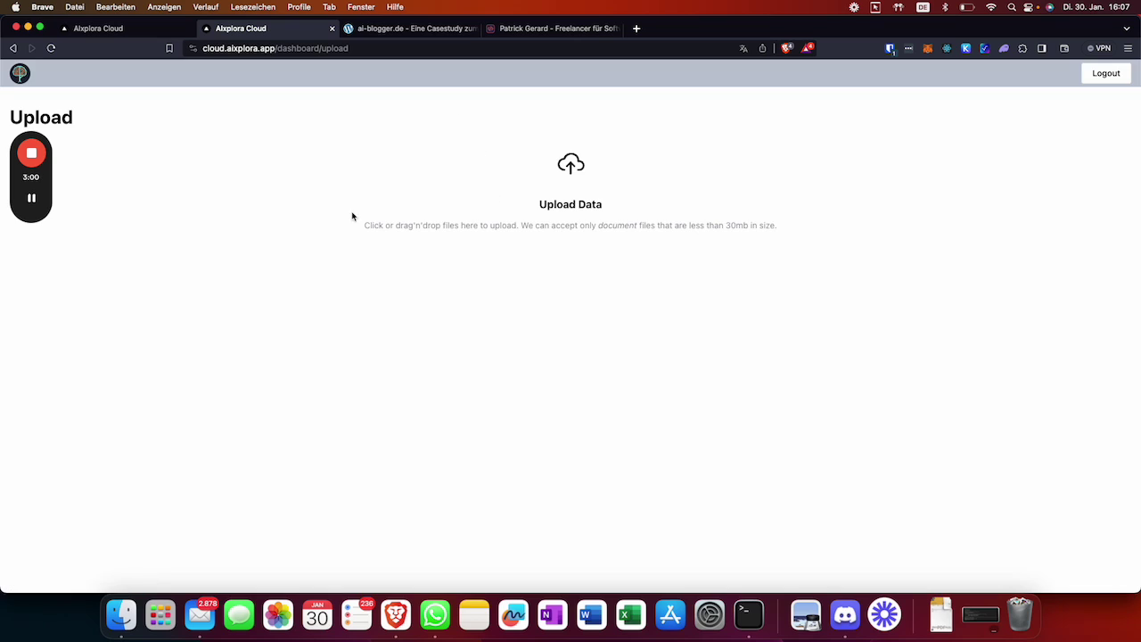
click(332, 29)
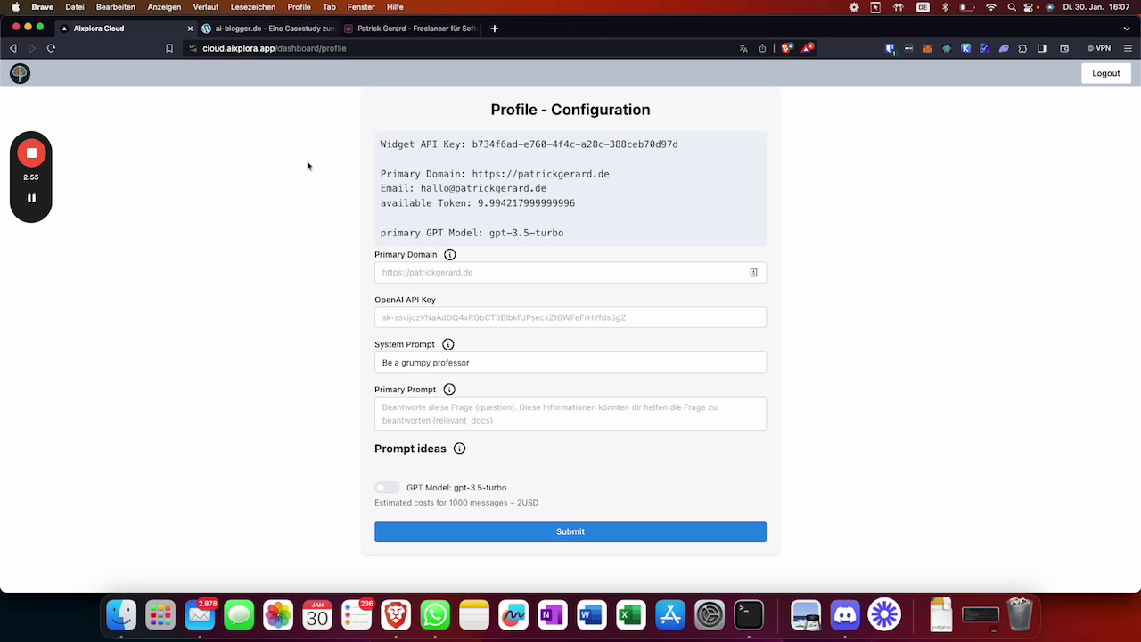
click(407, 406)
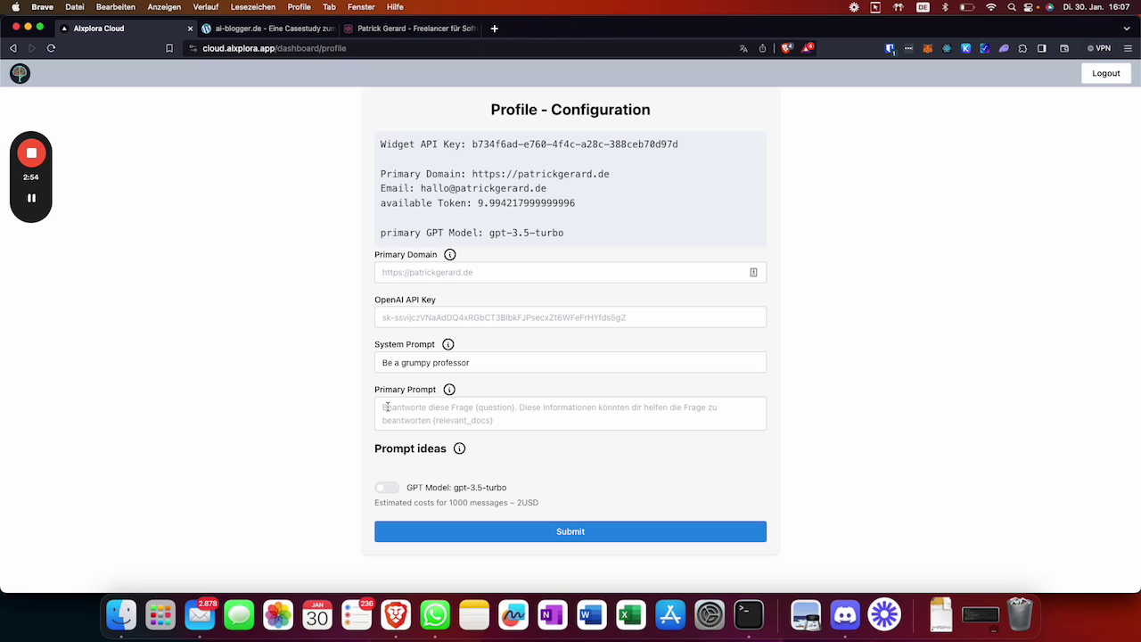
Change the Primary Prompt to 'Answer this question: {question}' and submit the profile
click(473, 406)
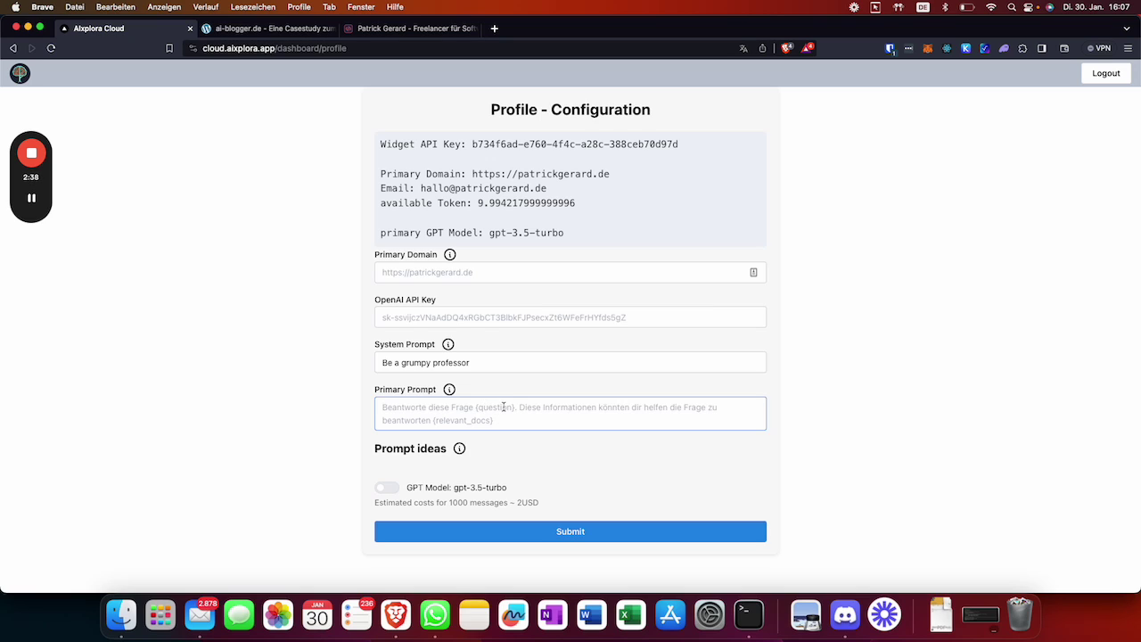
text(Answer this)
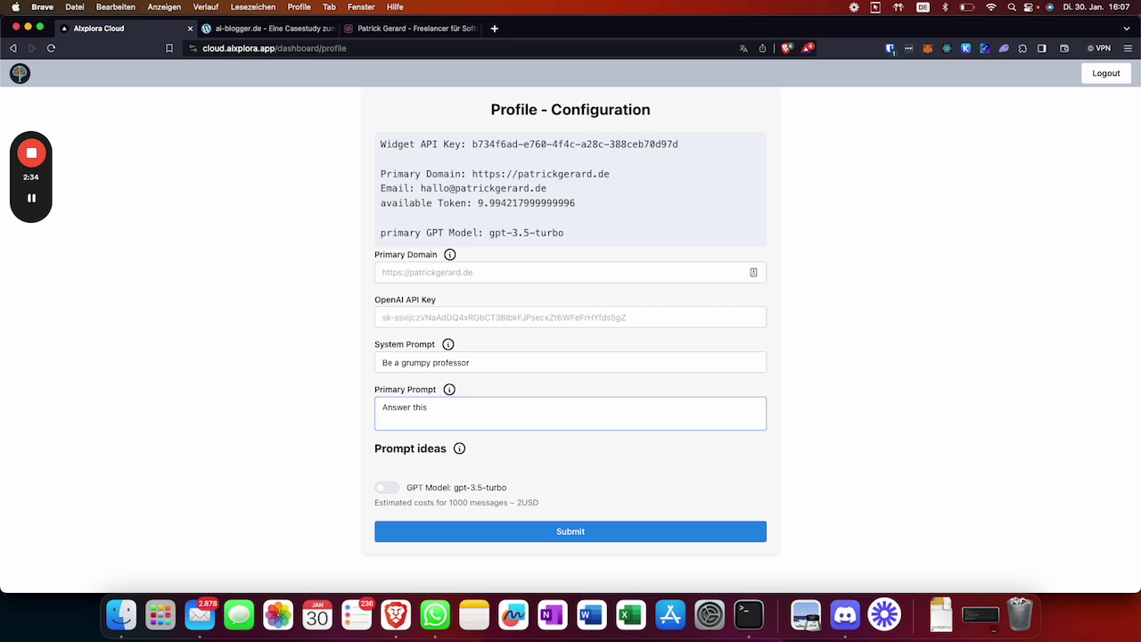
text( question: {question)
click(571, 532)
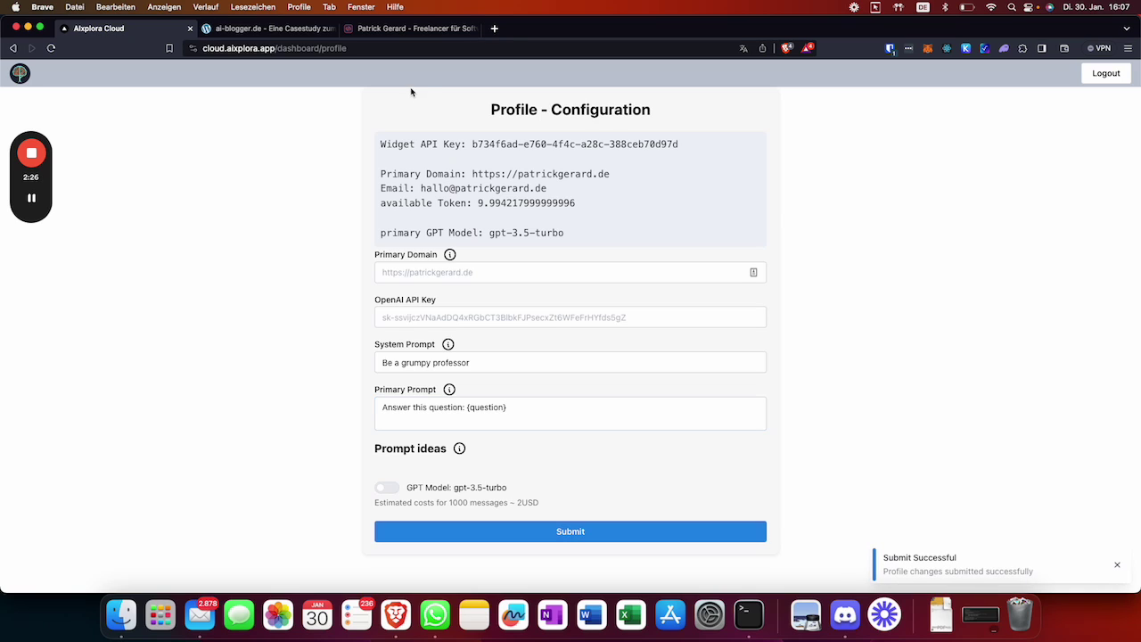
Glance at the patrickgerard.de tab, then open the Aixplora Cloud Widgets page
click(388, 32)
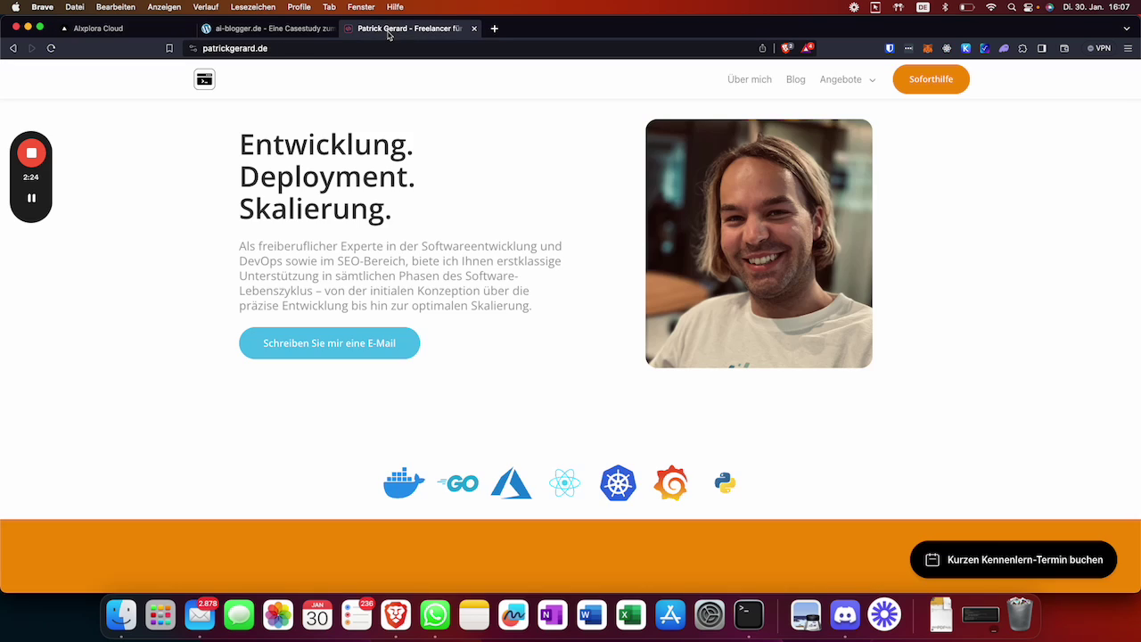
click(129, 32)
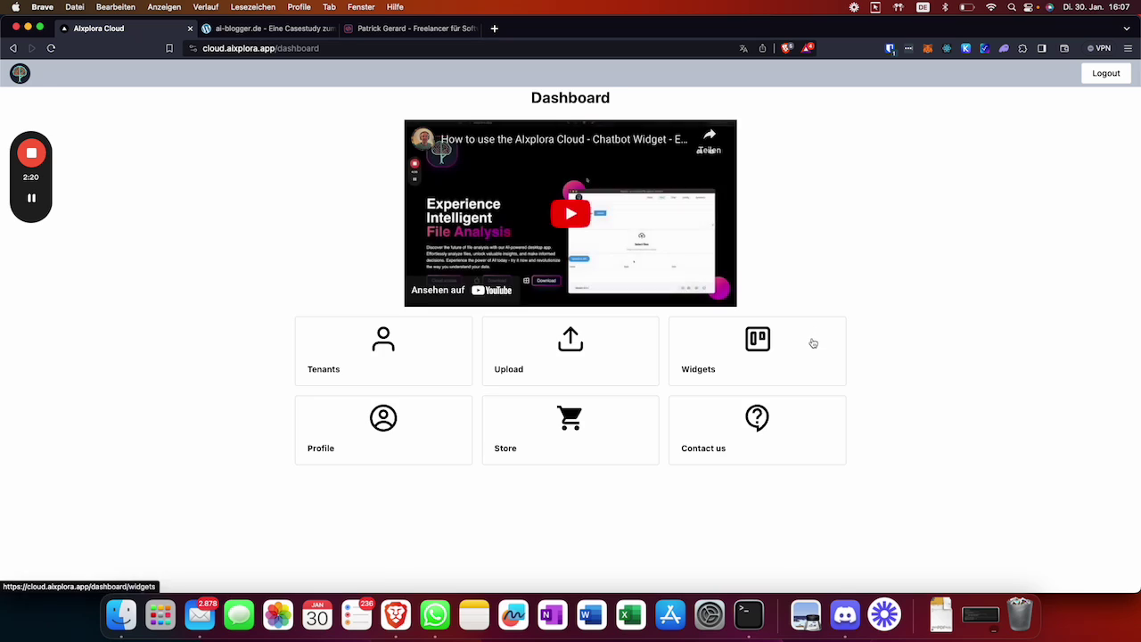
click(811, 339)
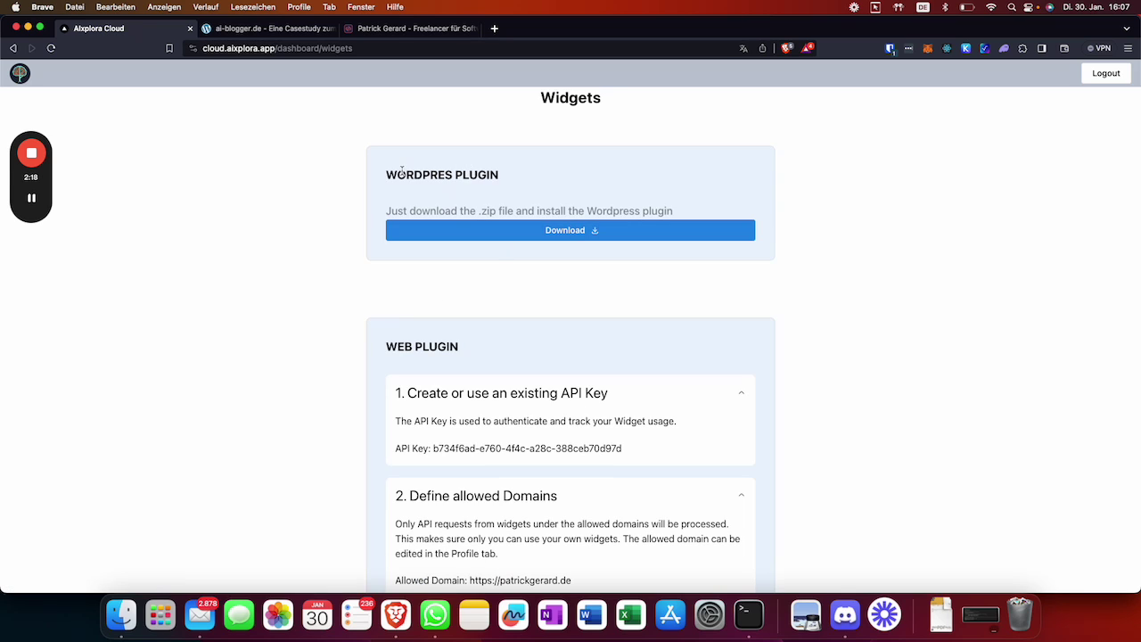
In the ai-blogger.de WordPress admin, open Alxplora Widget settings and select the stored API key
click(284, 32)
click(68, 71)
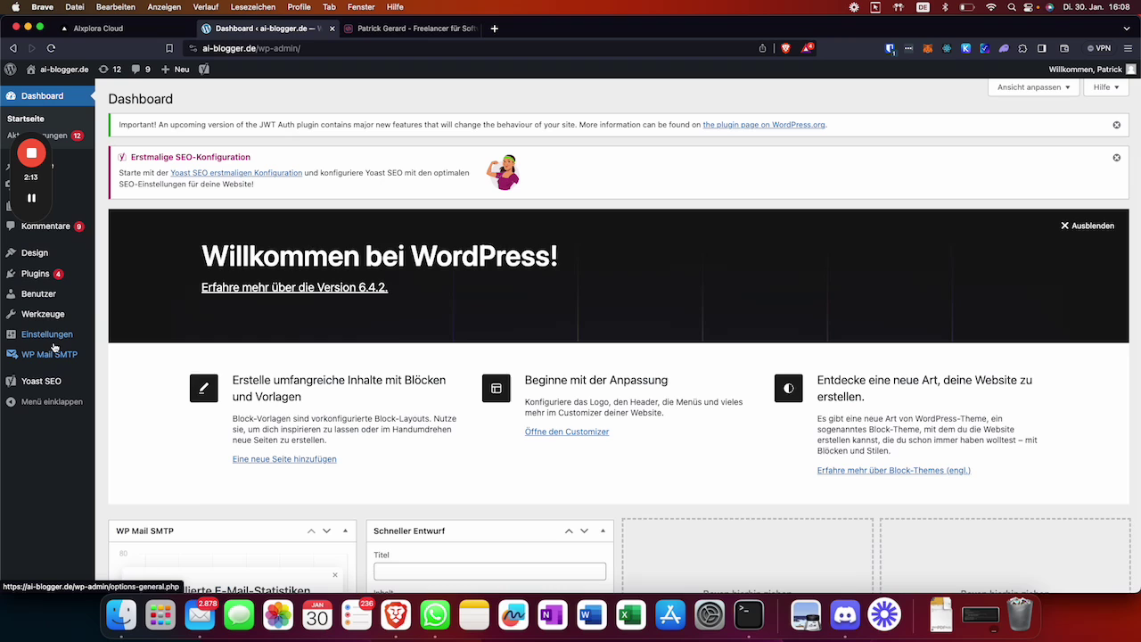
mouse_move(89, 344)
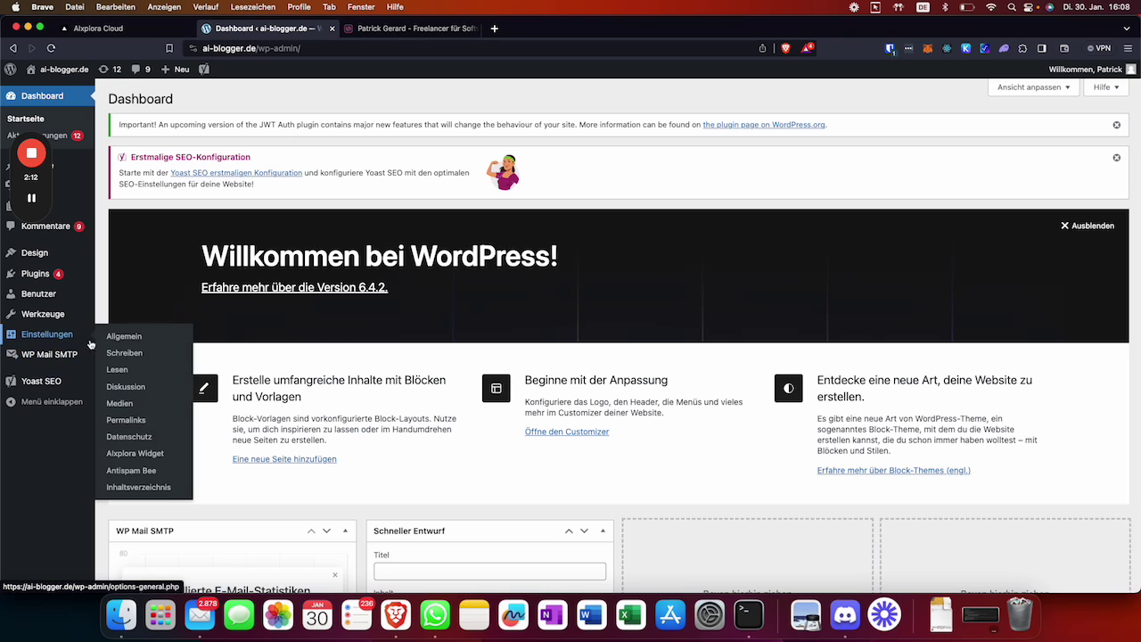
click(134, 453)
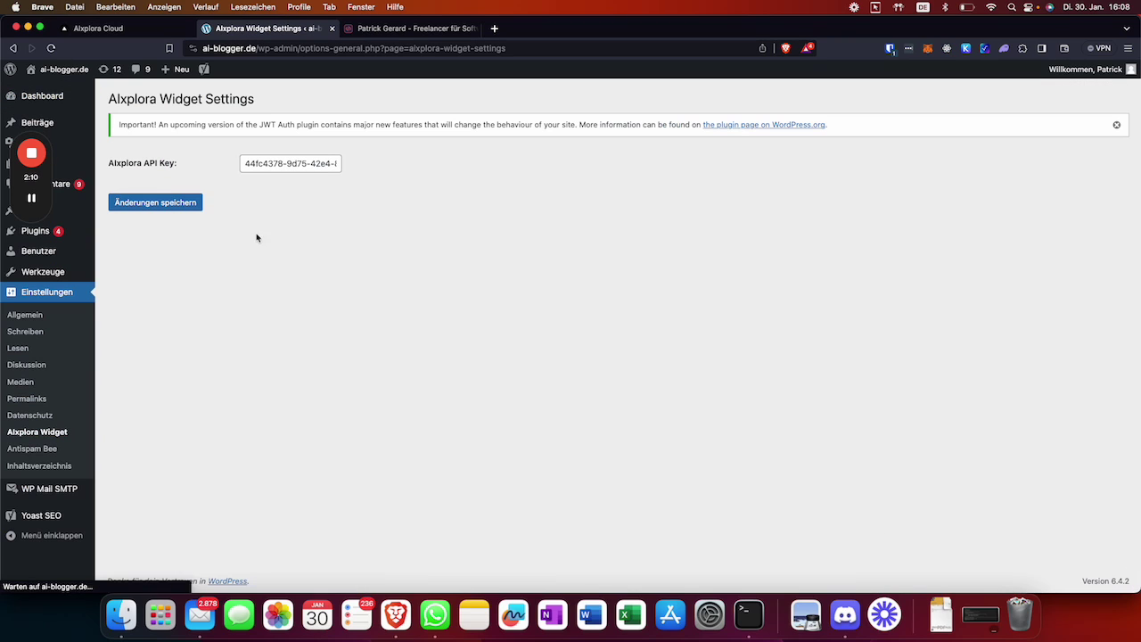
click(283, 163)
key(cmd+a)
Back on the Aixplora Cloud Widgets page, highlight the account's API key
click(98, 27)
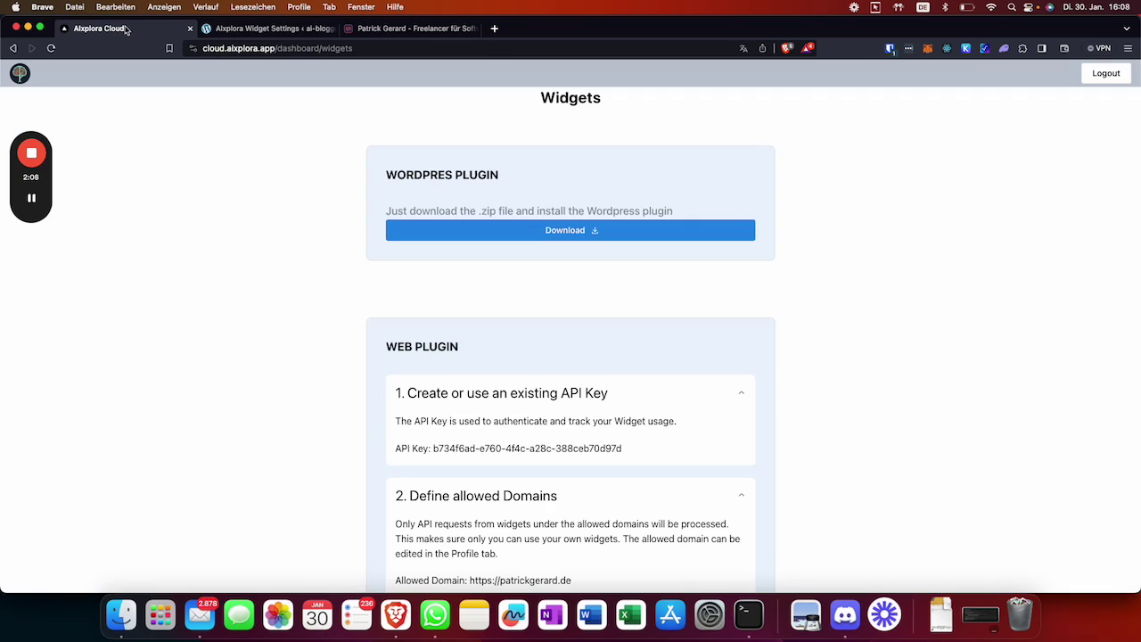
drag(433, 448, 622, 448)
scroll(534, 455, down, 5)
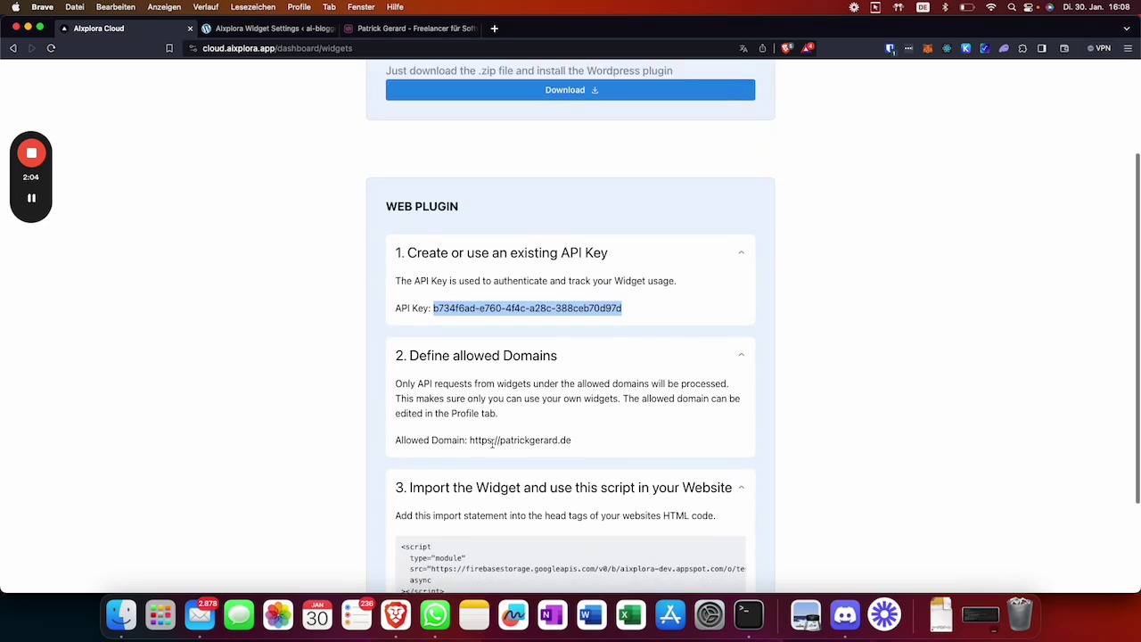
Select the script import block and the full <aixplora-widget> embed tag, then go to patrickgerard.de
drag(401, 436, 459, 482)
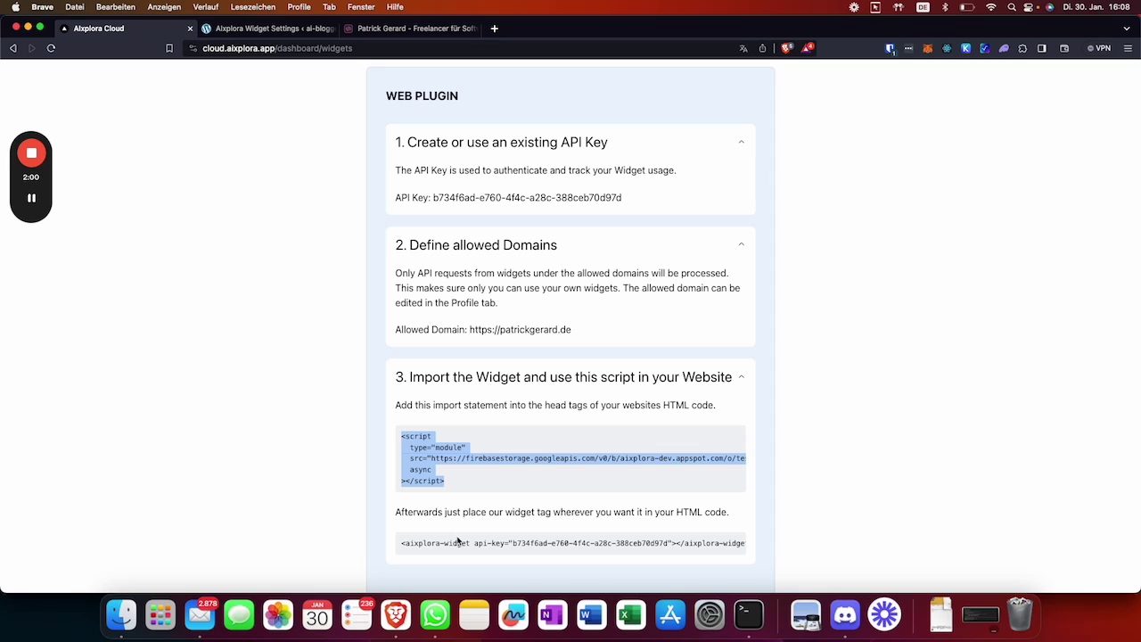
double_click(457, 542)
triple_click(456, 542)
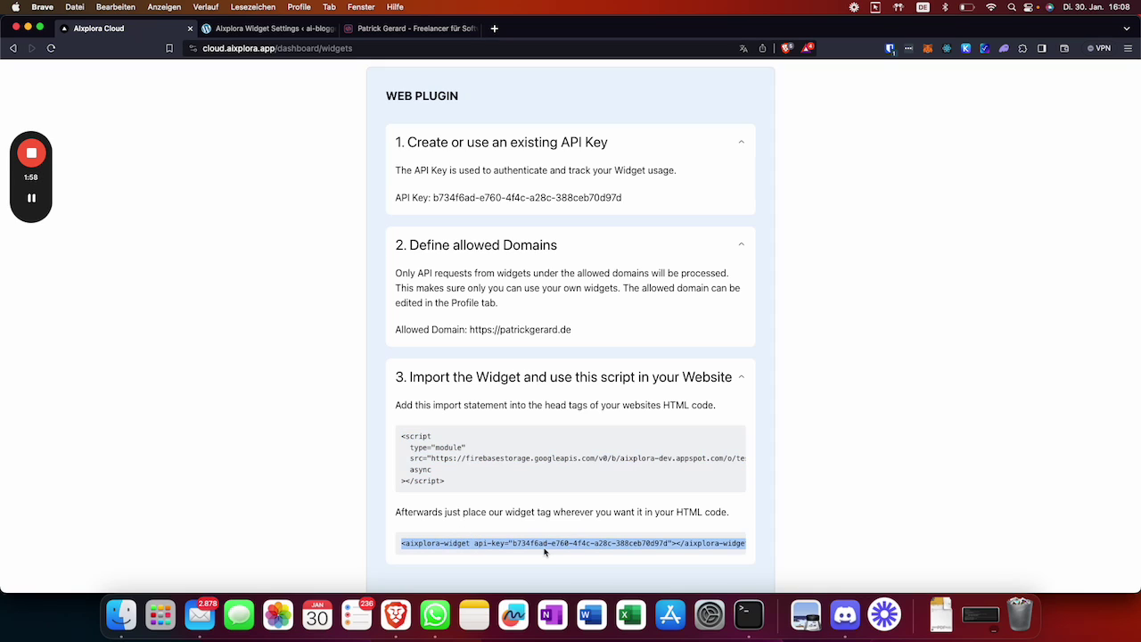
scroll(545, 550, right, 3)
scroll(546, 550, left, 3)
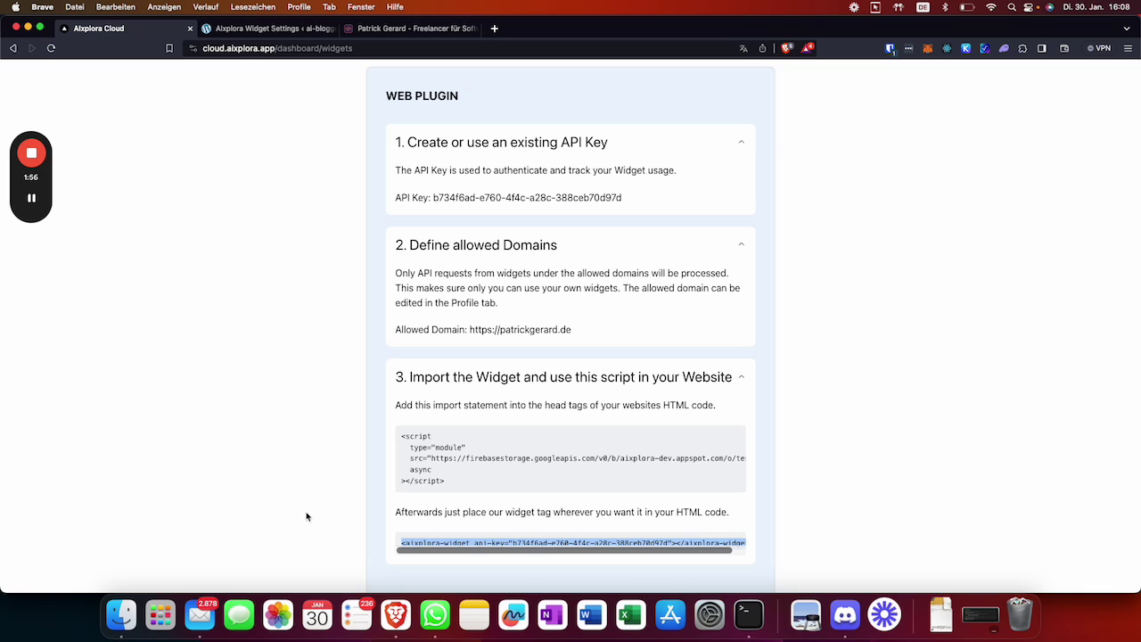
click(387, 30)
Open the 'ChatGPT gratis ohne Anmeldung' blog post and its Aixplora chatbot panel
click(790, 81)
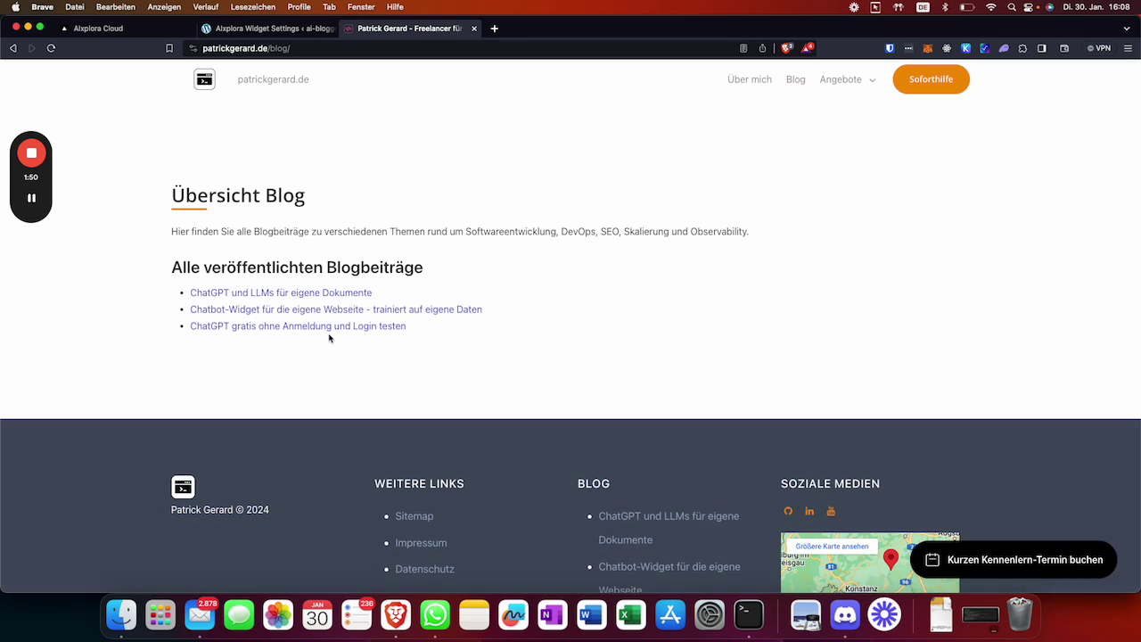
click(329, 327)
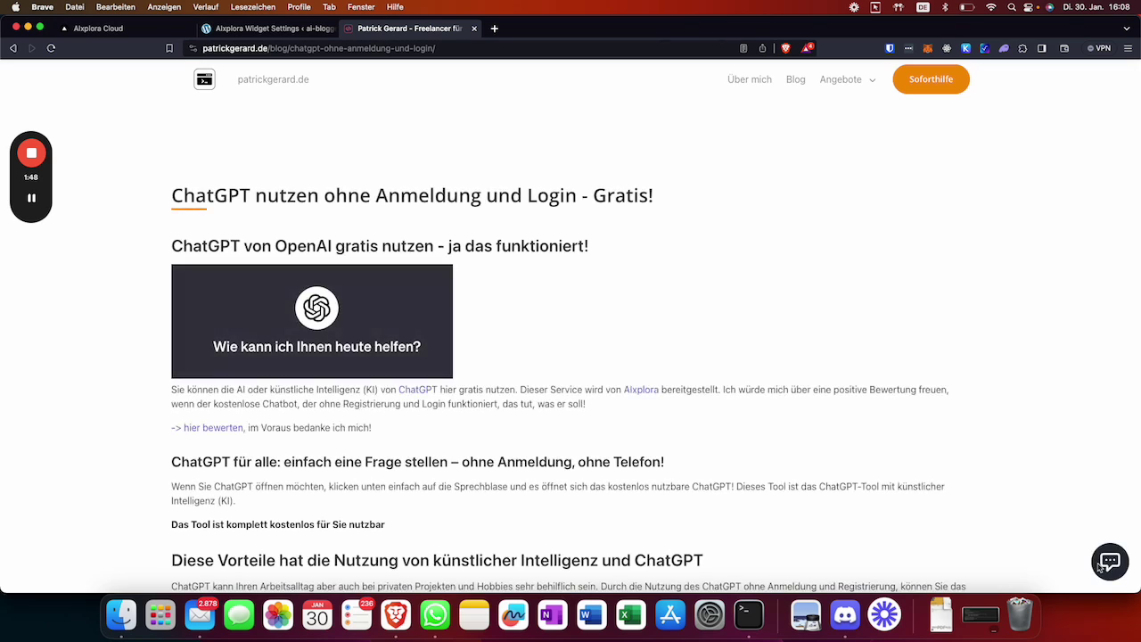
click(1105, 564)
Send the chatbot 'Hey can you talk about linear algebrath with me?'
click(1017, 497)
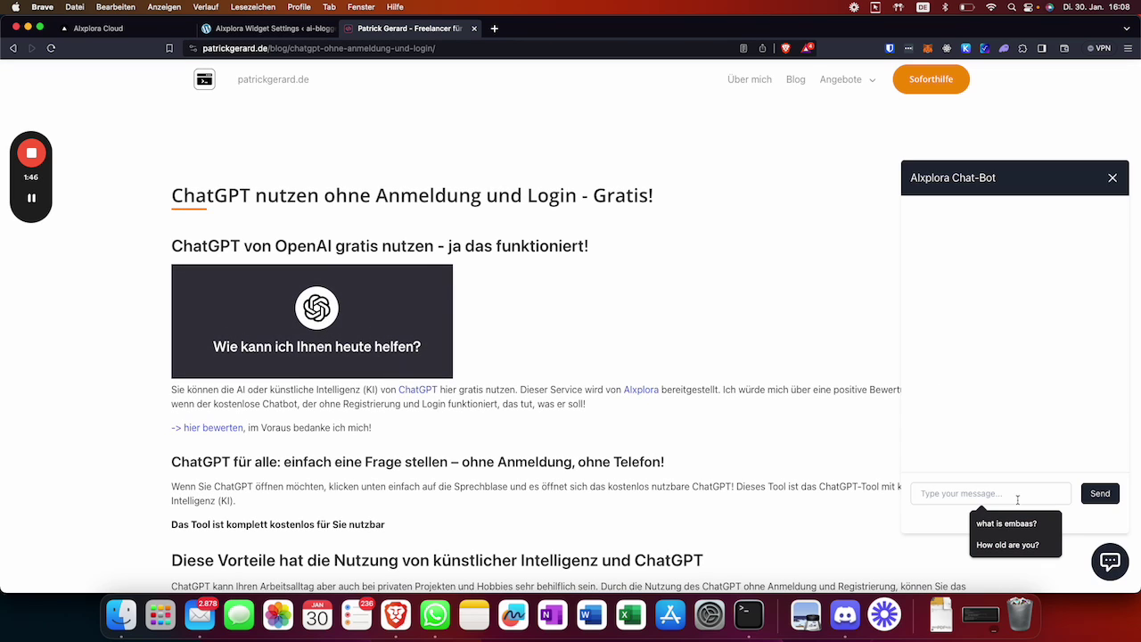
text(Hey can you )
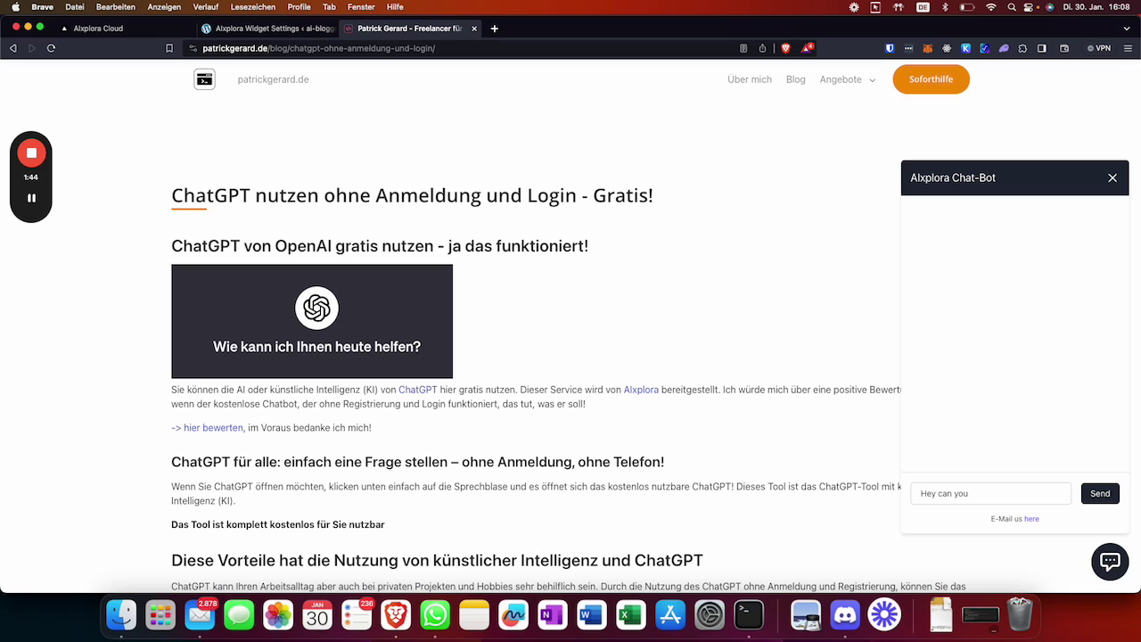
text(talk about linae)
text(ar algebrath with me?)
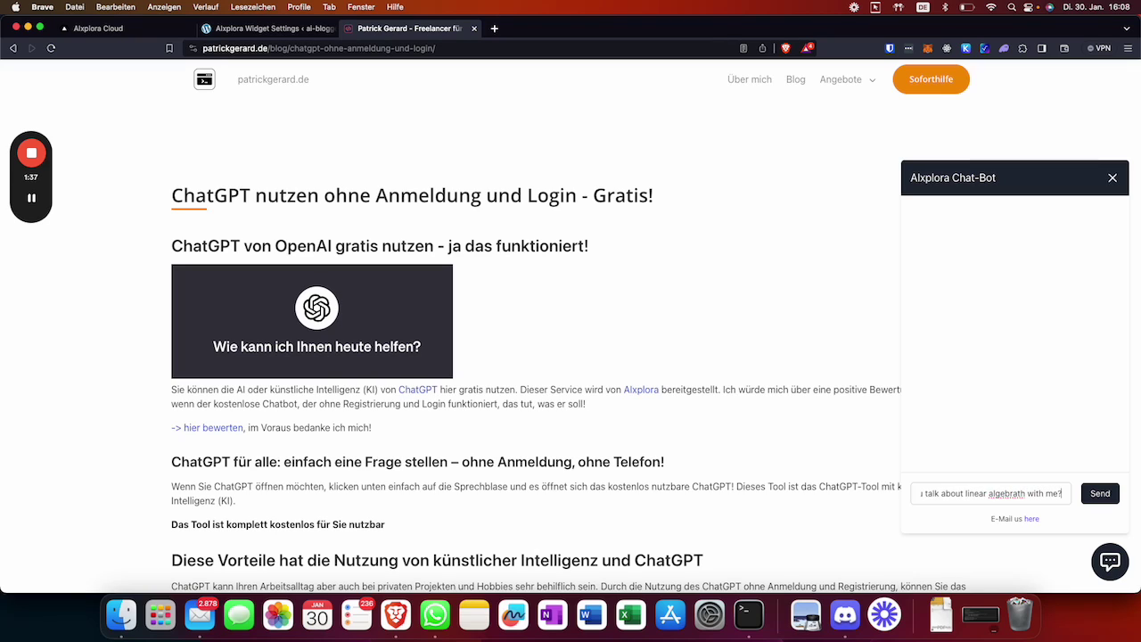
key(Return)
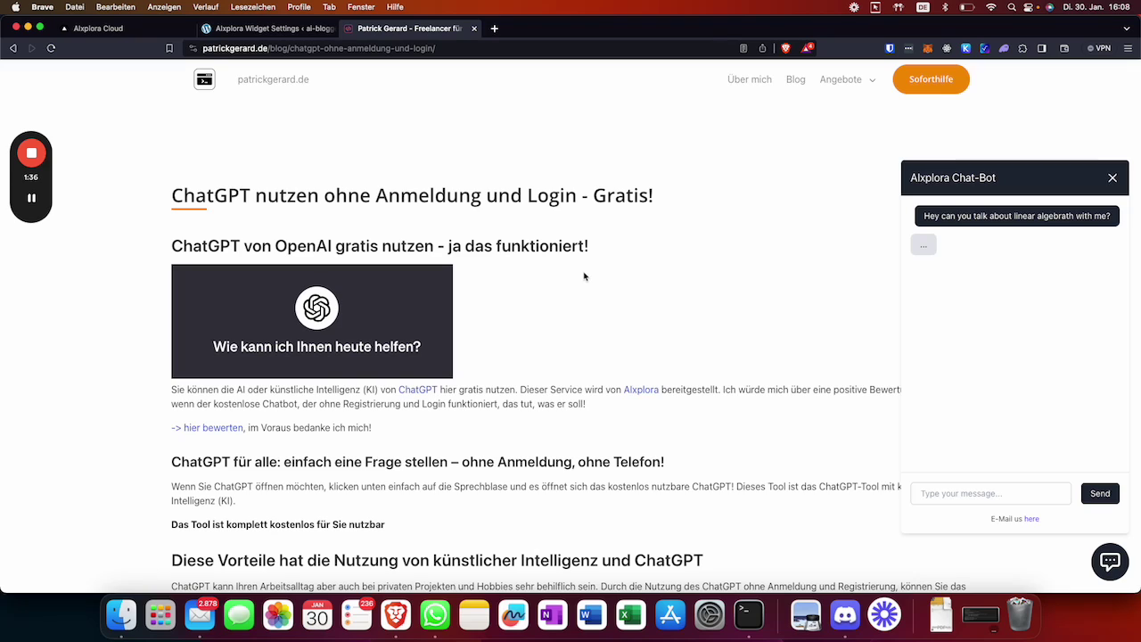